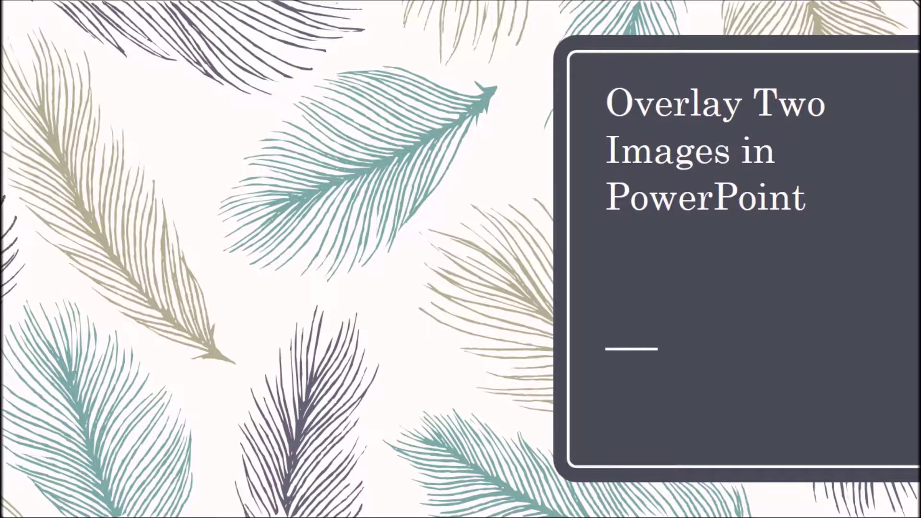
- Set quote image 255629438 as slide 2's background picture and hide its background graphics
{"action": "key", "text": "alt+Tab"}
{"action": "key", "text": "alt+Tab"}
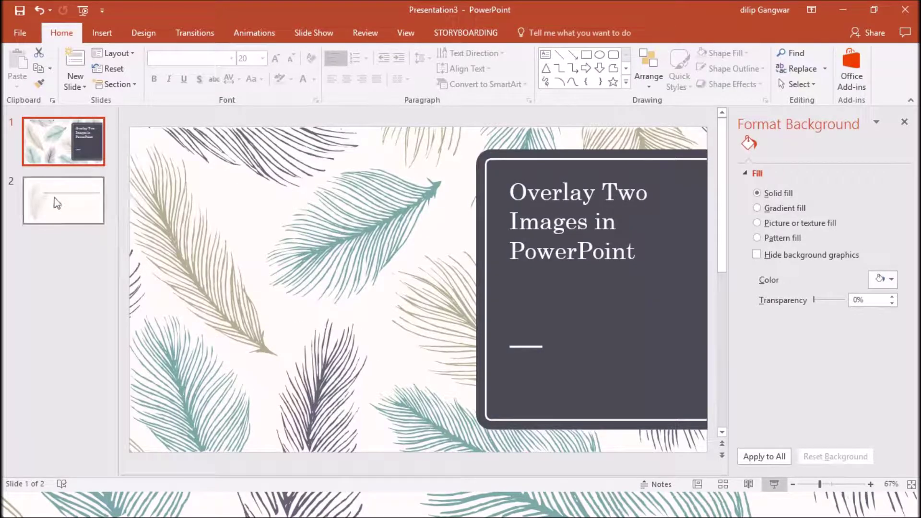
{"action": "left_click", "coordinate": [55, 204]}
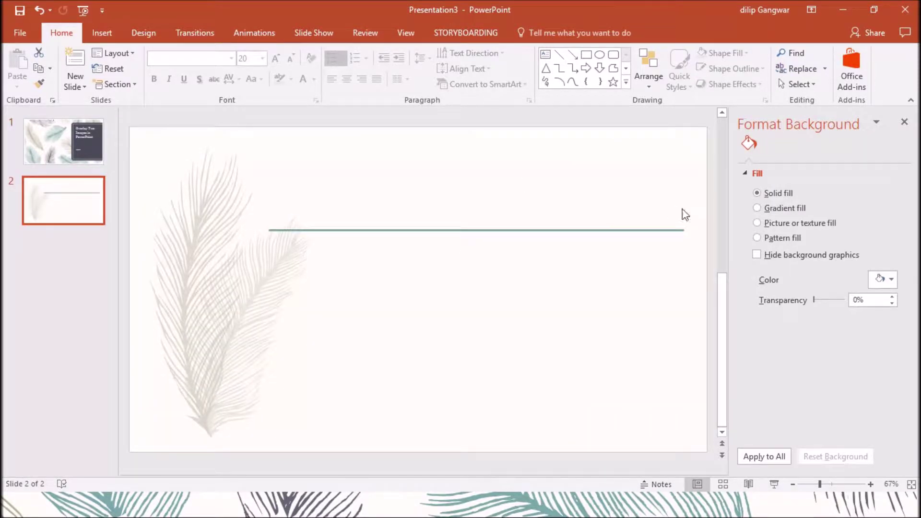
{"action": "left_click", "coordinate": [757, 223]}
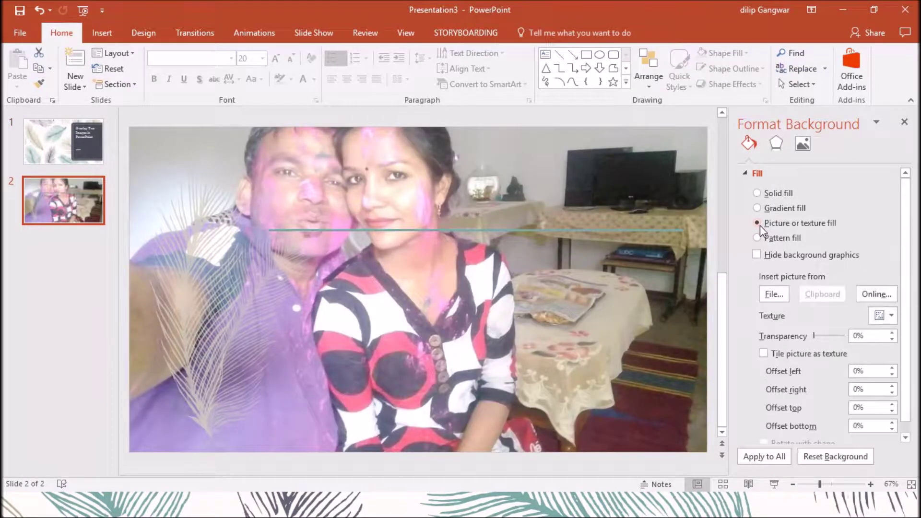
{"action": "left_click", "coordinate": [773, 294]}
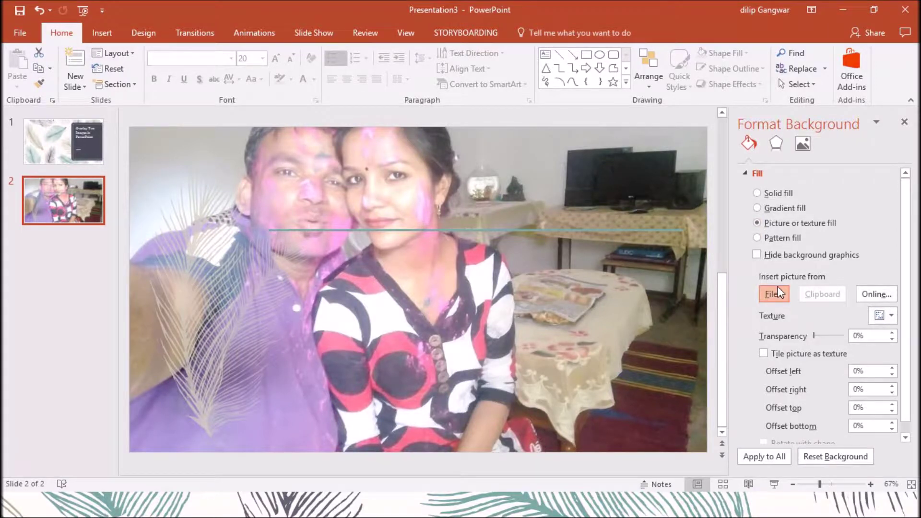
{"action": "left_click", "coordinate": [237, 127]}
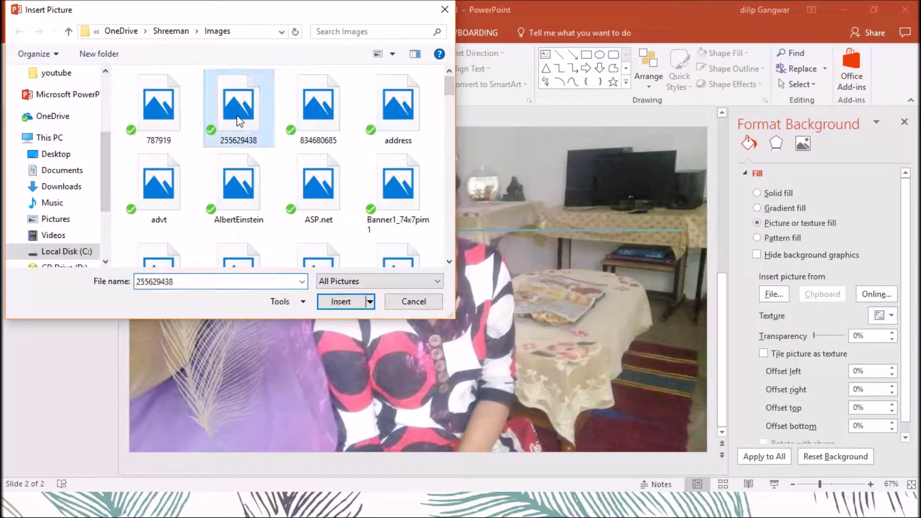
{"action": "left_click", "coordinate": [355, 305]}
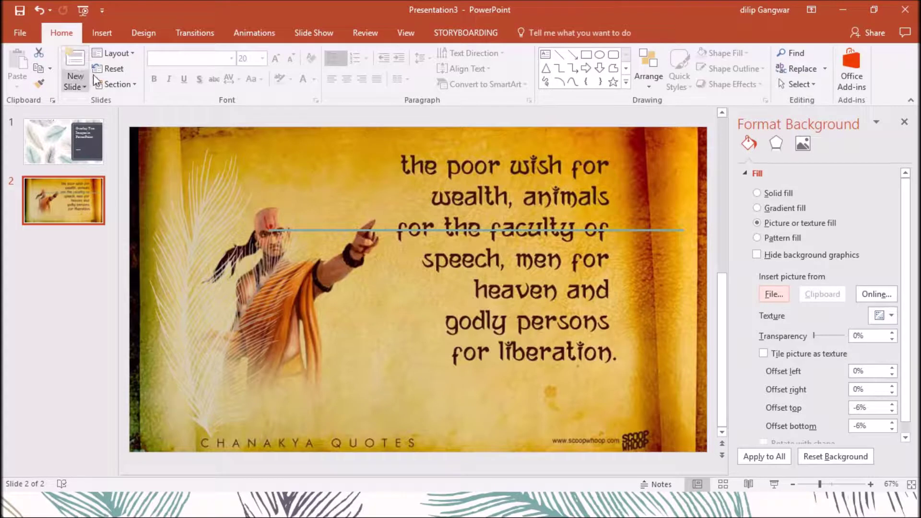
{"action": "left_click", "coordinate": [758, 256]}
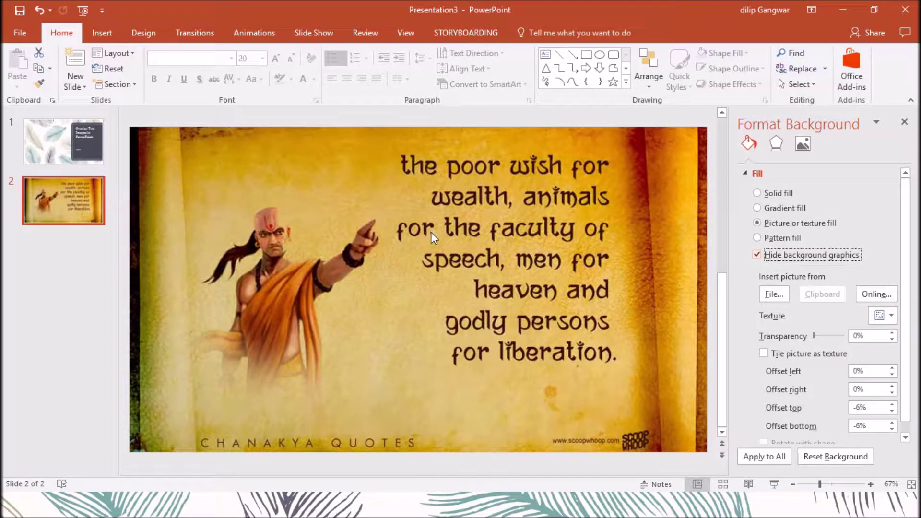
- Close the Format Background pane, leaving only the Chanakya quote image on slide 2
{"action": "left_click", "coordinate": [904, 123]}
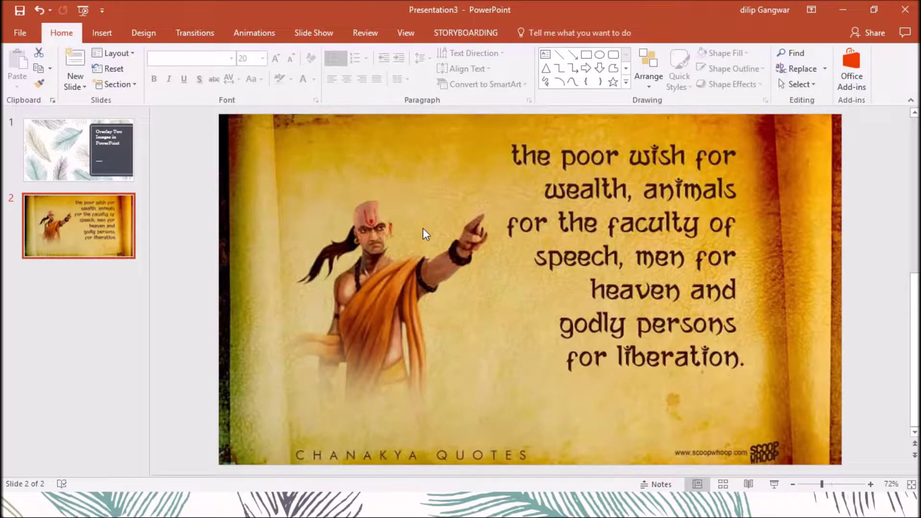
- Draw a rectangle spanning slide 2 from its top-left to bottom-right corner
{"action": "left_click", "coordinate": [111, 38]}
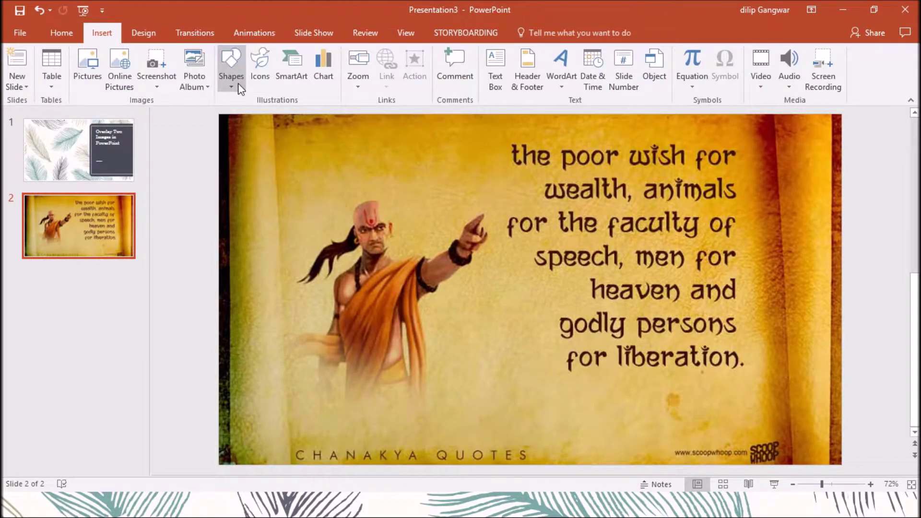
{"action": "left_click", "coordinate": [238, 82]}
{"action": "left_click", "coordinate": [266, 117]}
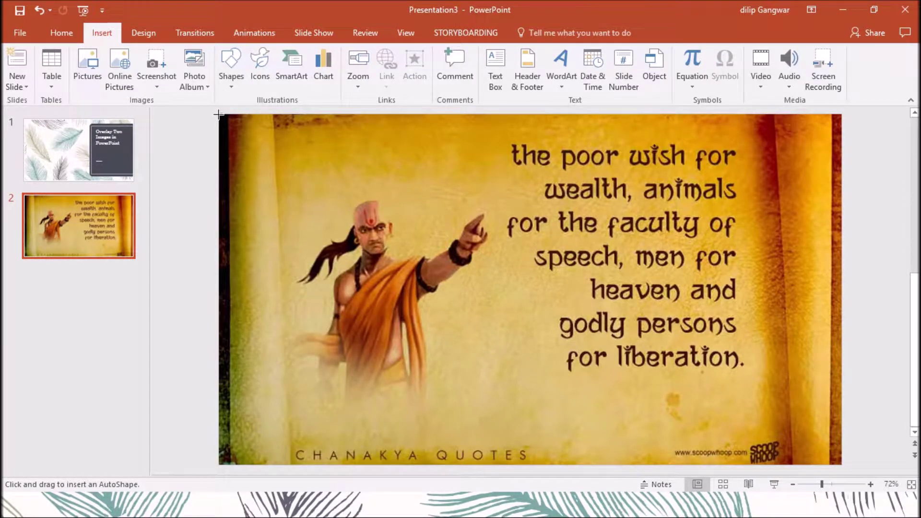
{"action": "left_click_drag", "start_coordinate": [219, 114], "coordinate": [844, 482]}
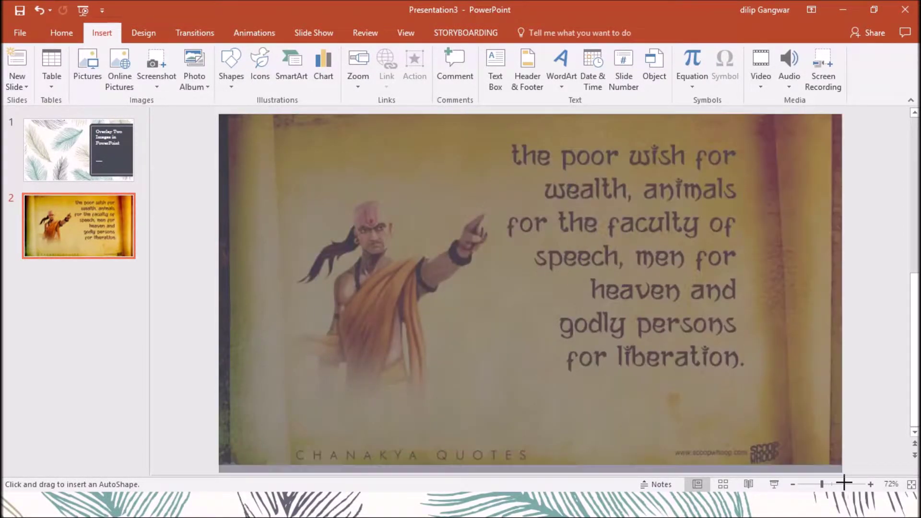
{"action": "left_click_drag", "start_coordinate": [844, 482], "coordinate": [841, 464]}
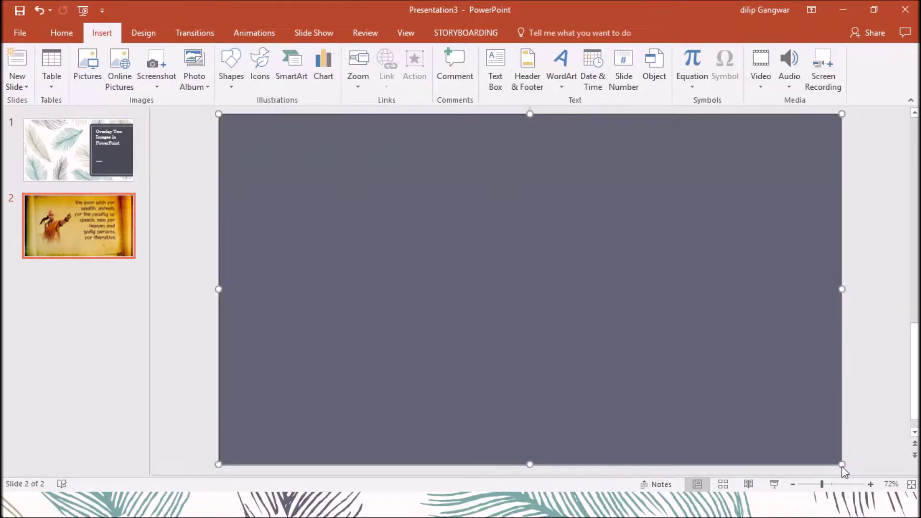
{"action": "right_click", "coordinate": [631, 256]}
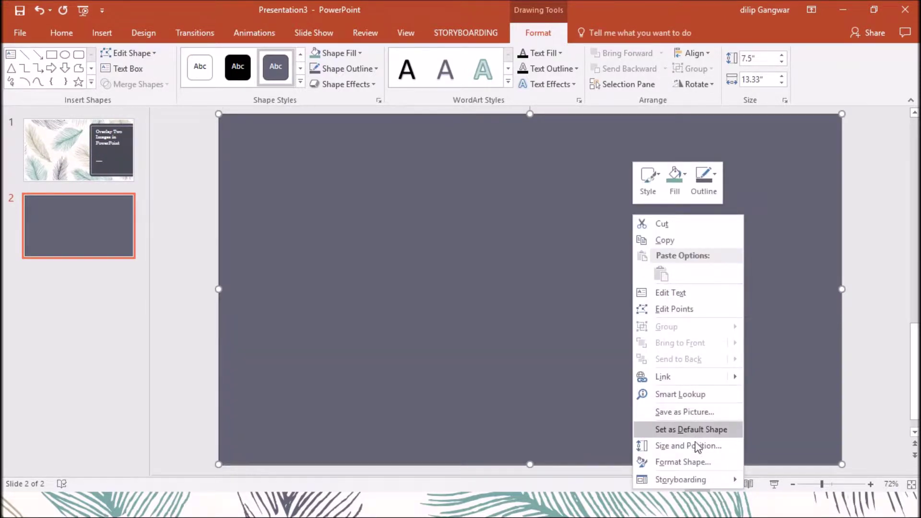
{"action": "left_click", "coordinate": [695, 462]}
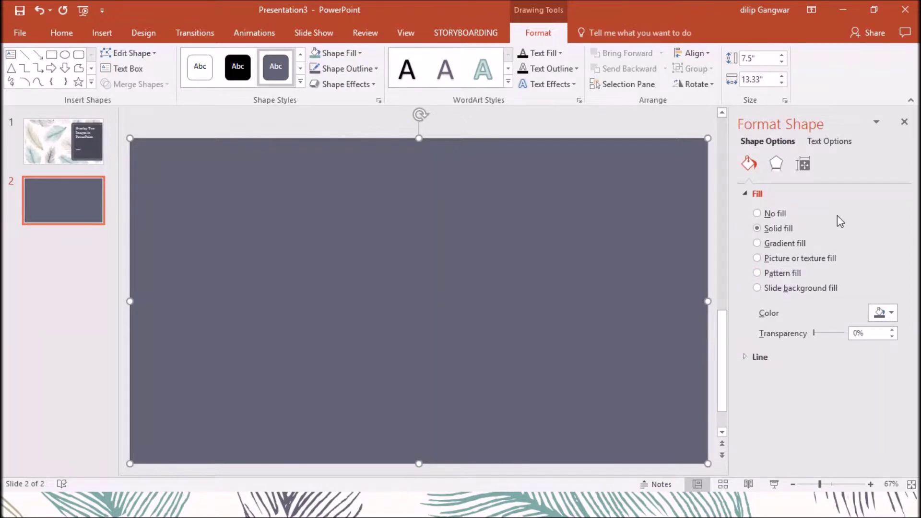
- Fill the rectangle with the photo of two people in a room at 58% transparency
{"action": "left_click", "coordinate": [757, 258]}
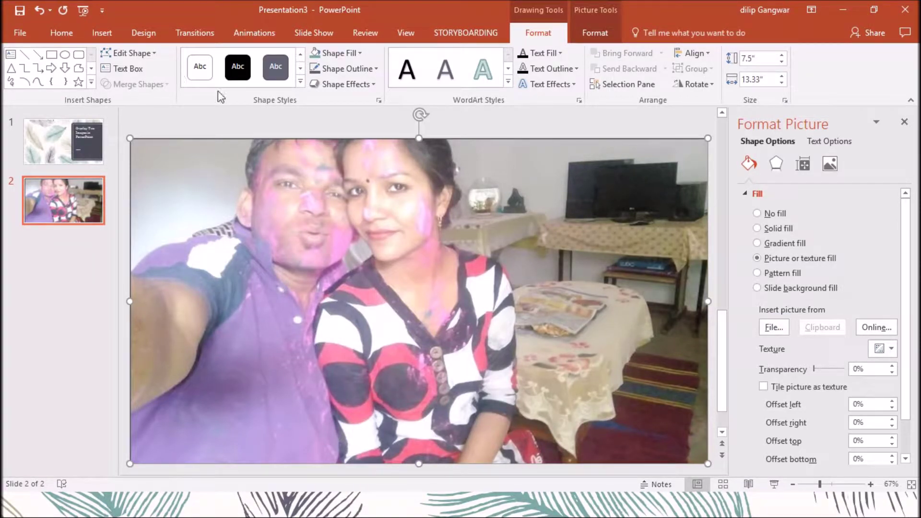
{"action": "left_click", "coordinate": [101, 32]}
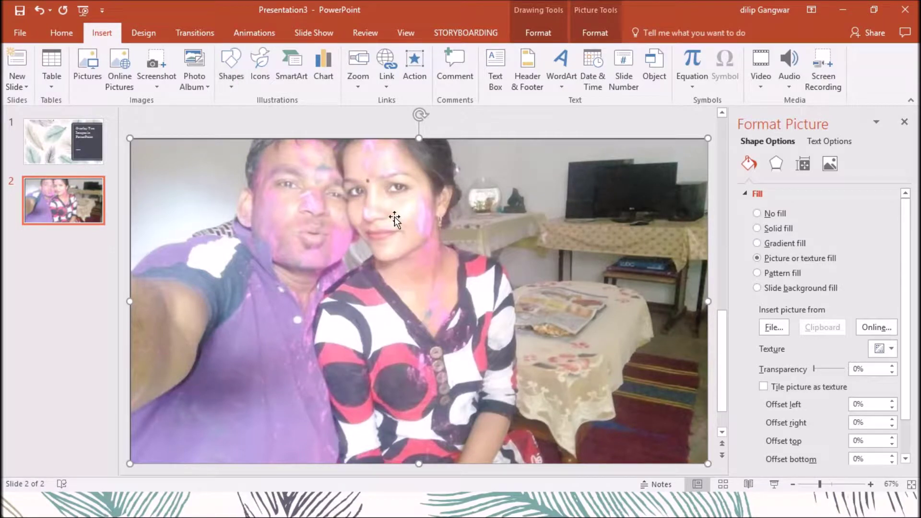
{"action": "left_click", "coordinate": [55, 33]}
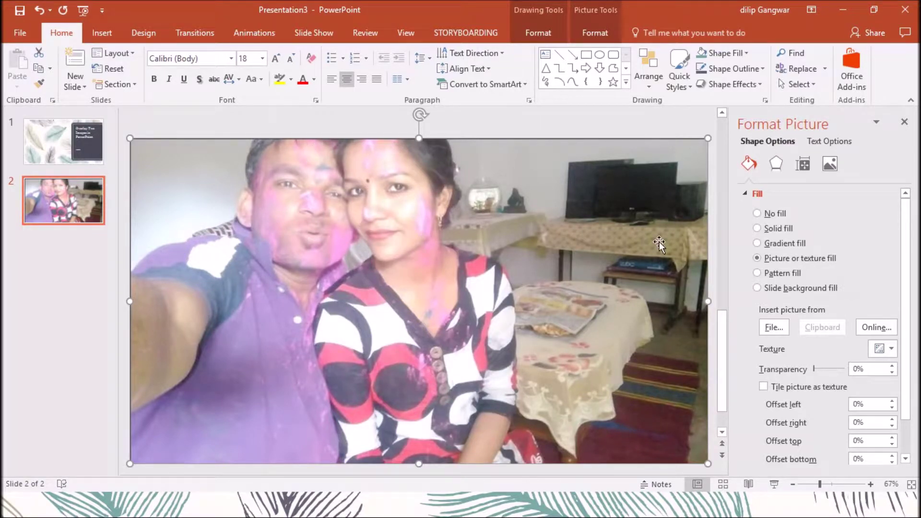
{"action": "left_click_drag", "start_coordinate": [814, 369], "coordinate": [832, 370]}
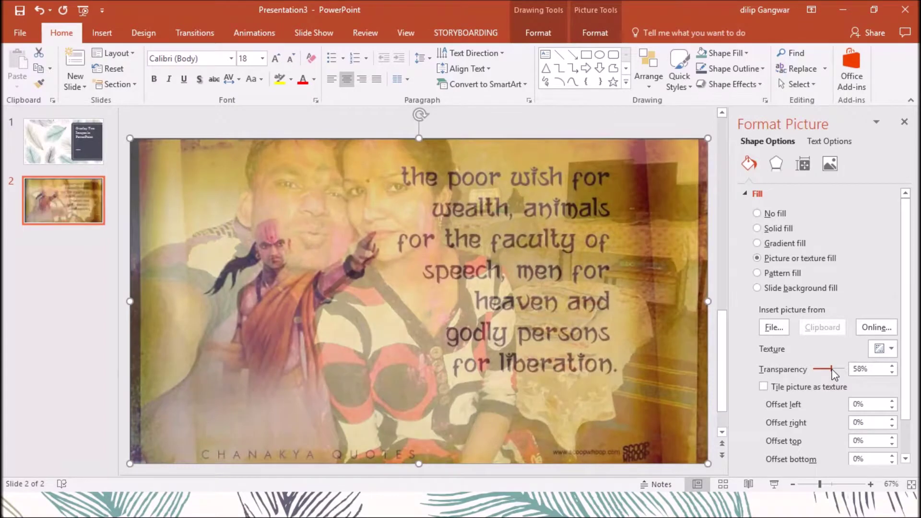
- Set the photo rectangle's transparency to about 51% so the quote shows through
{"action": "mouse_move", "coordinate": [833, 371]}
{"action": "left_mouse_down"}
{"action": "mouse_move", "coordinate": [844, 371]}
{"action": "mouse_move", "coordinate": [833, 370]}
{"action": "left_mouse_up"}
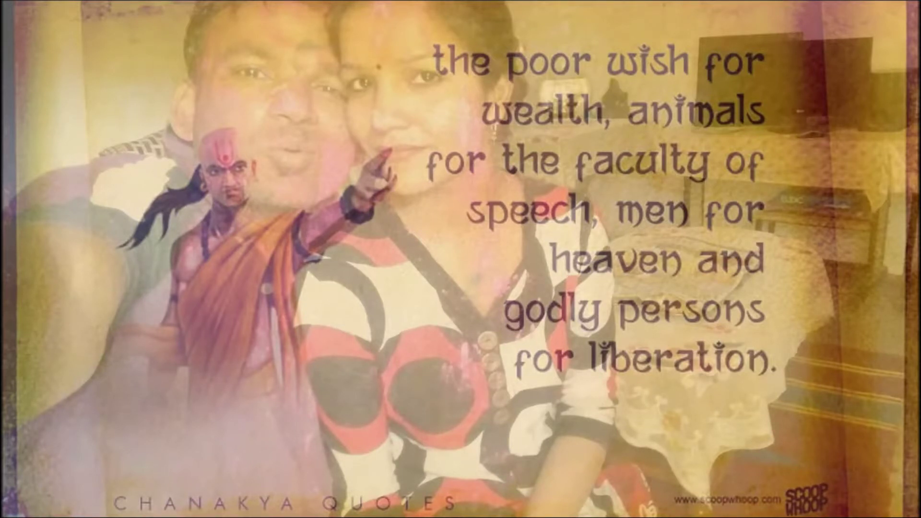
- Exit the slide show and return to editing slide 2
{"action": "key", "text": "Escape"}
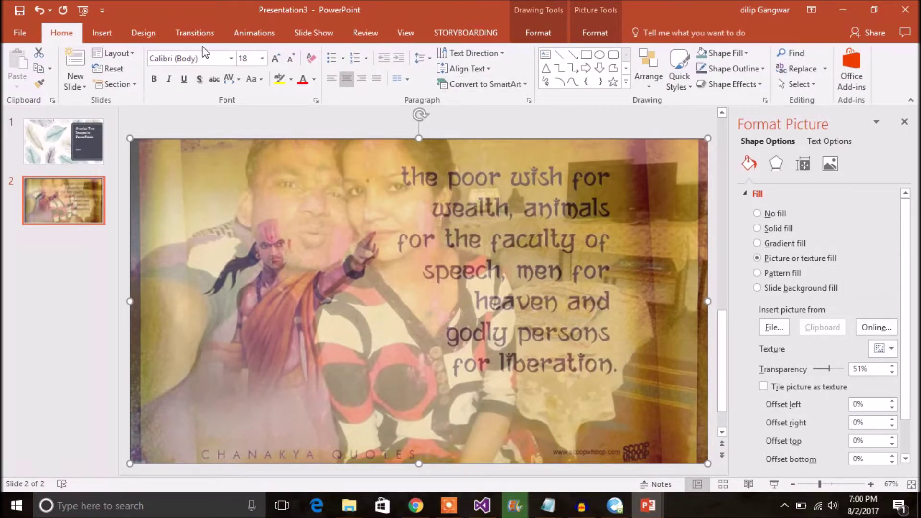
- Review background settings and the shapes gallery unchanged, then present slide 2 full screen
{"action": "left_click", "coordinate": [141, 41]}
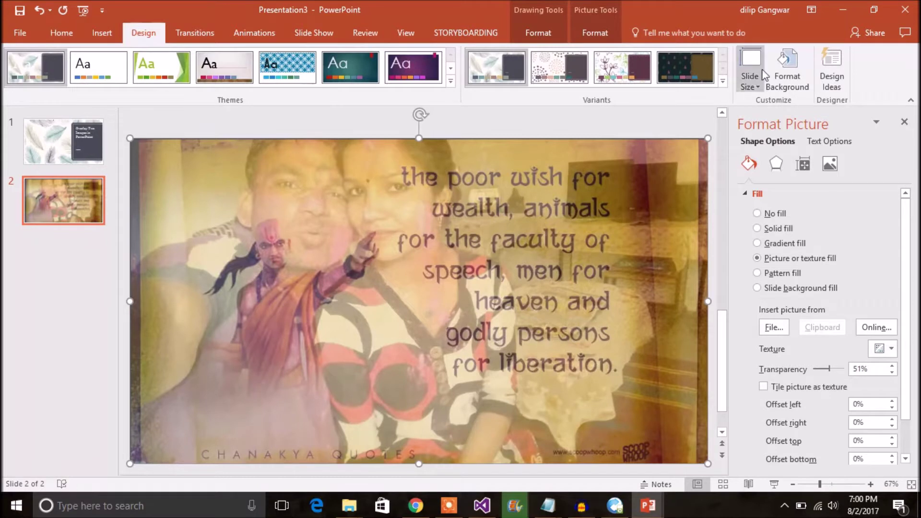
{"action": "left_click", "coordinate": [802, 69]}
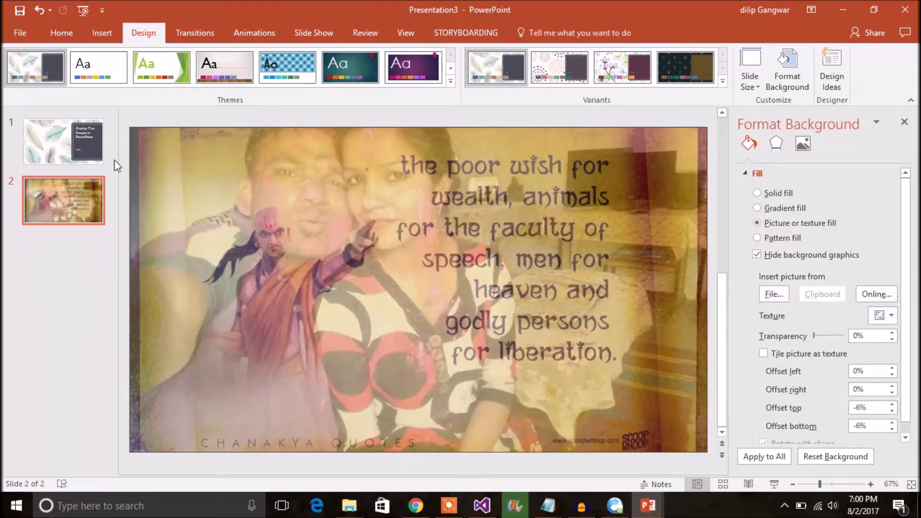
{"action": "left_click", "coordinate": [60, 38]}
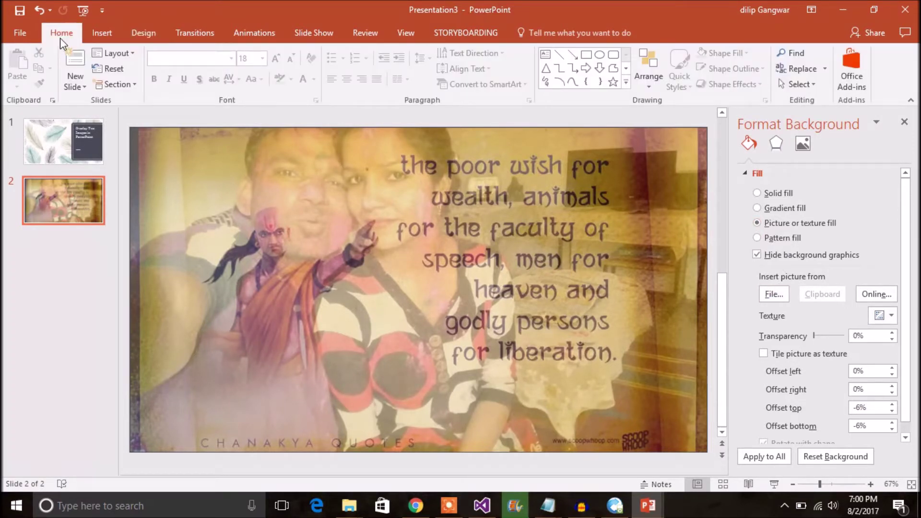
{"action": "left_click", "coordinate": [101, 33]}
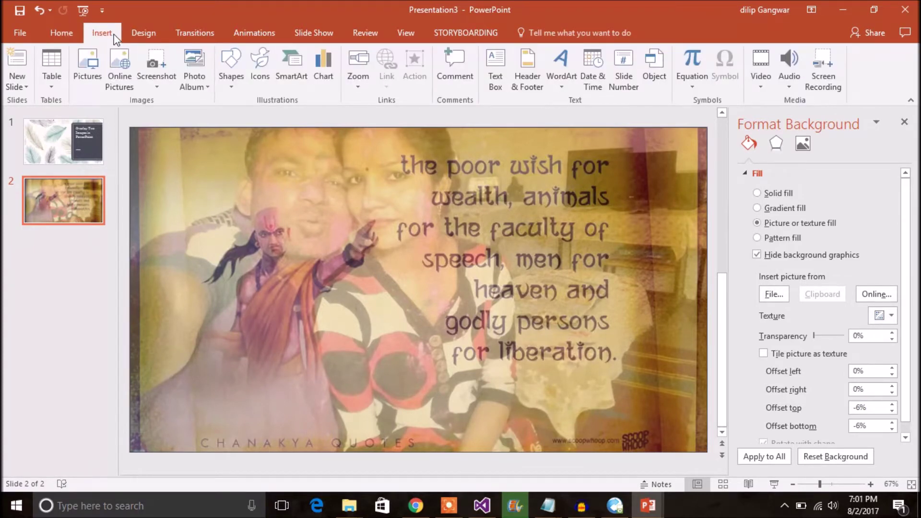
{"action": "left_click", "coordinate": [234, 88]}
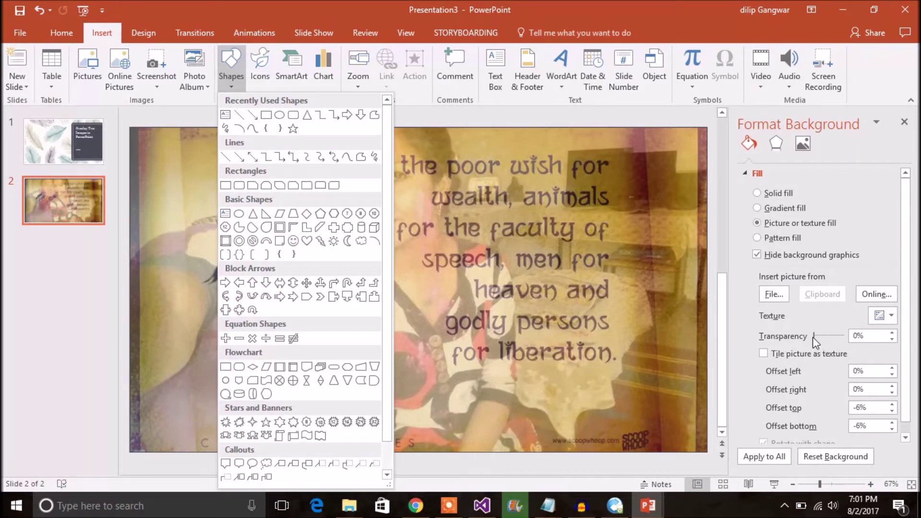
{"action": "left_click", "coordinate": [698, 113]}
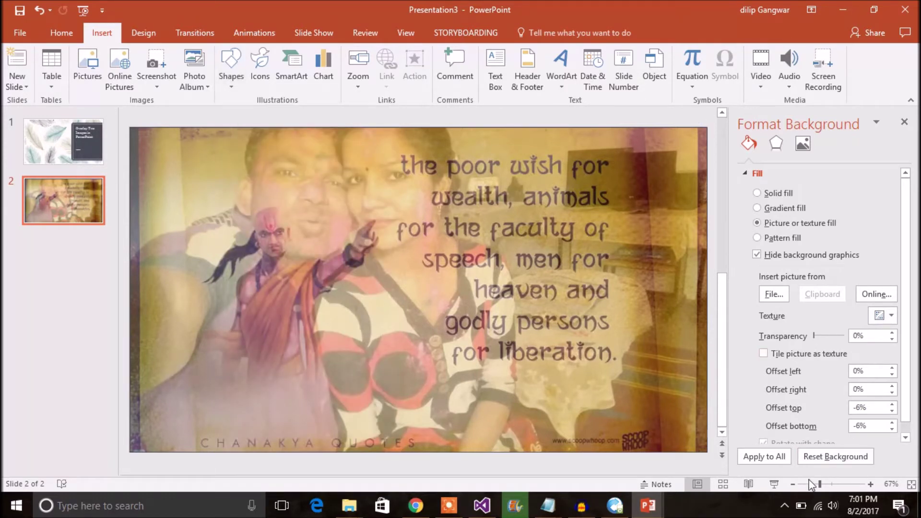
{"action": "left_click", "coordinate": [777, 485]}
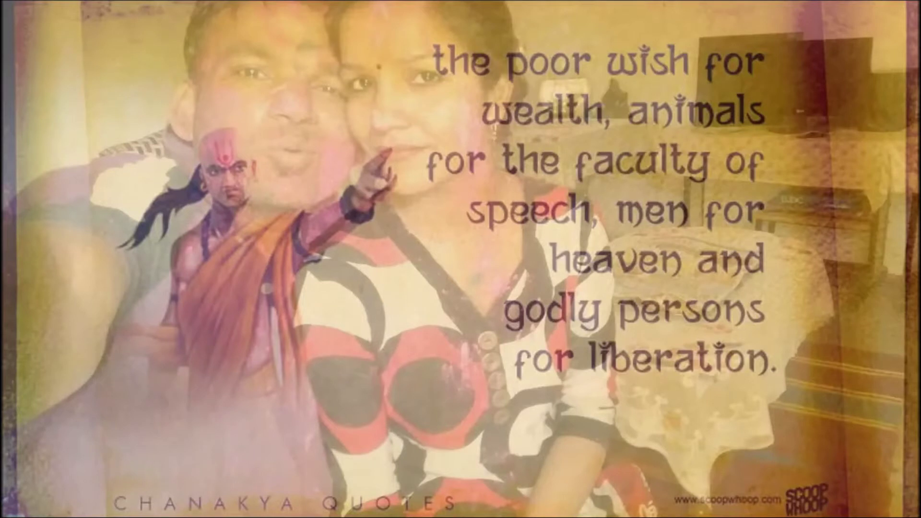